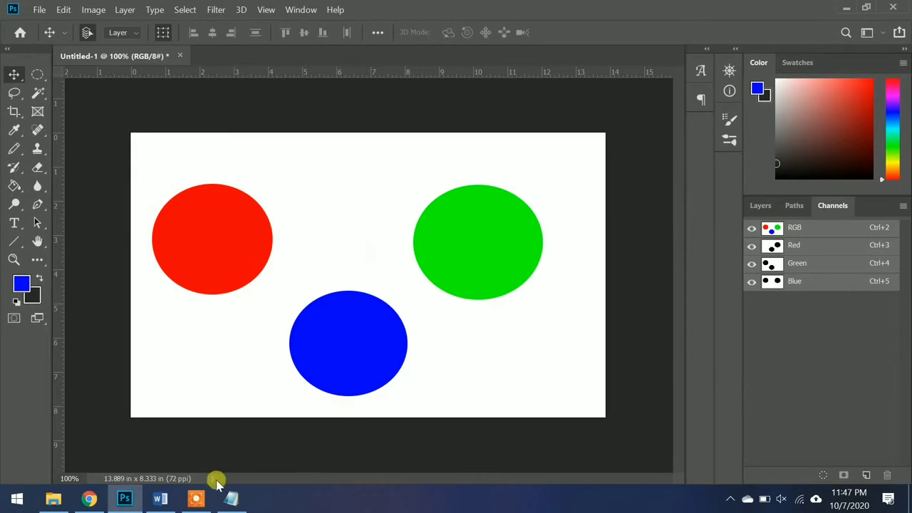
Bring the Word 'Topics' document in front of the Photoshop circles image
left_click(159, 500)
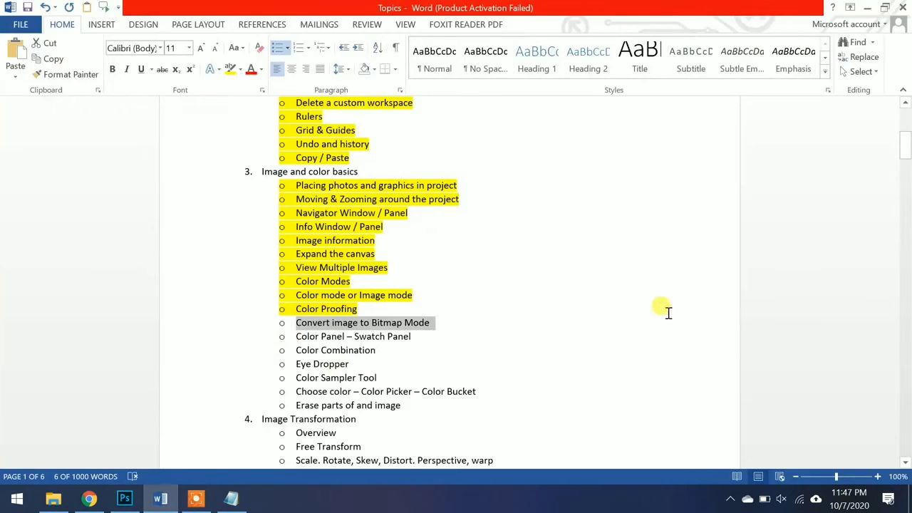
Go to the end of Topics and add new lines after the 'Reshape your body' bullet
left_click_drag(907, 148, 906, 419)
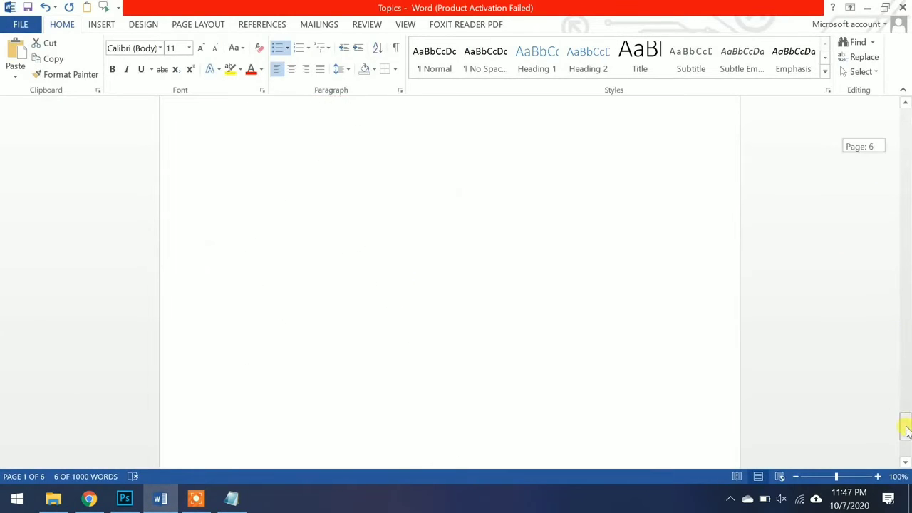
left_click(278, 163)
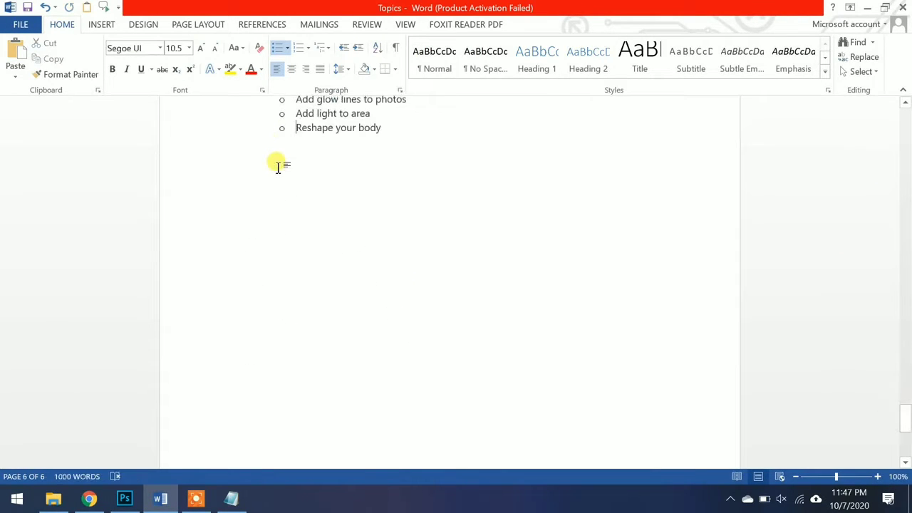
left_click(392, 129)
key("Return")
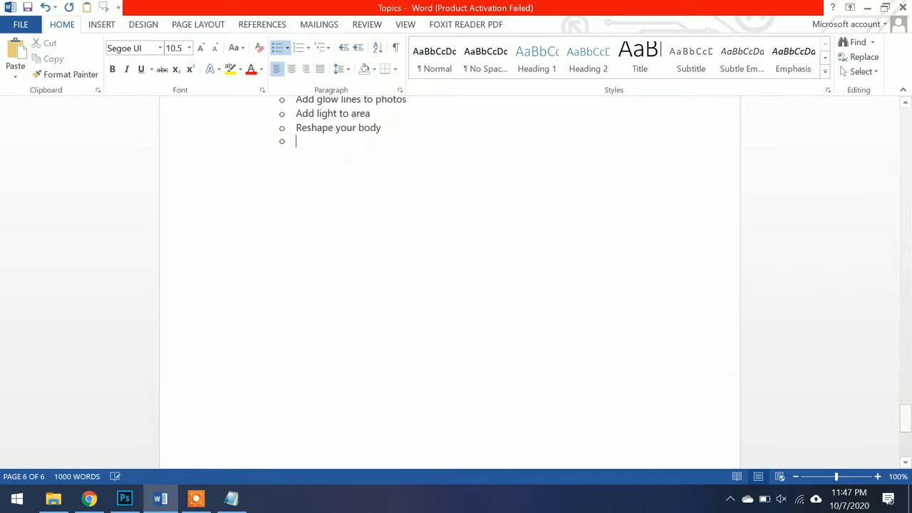
key("Return")
key("Return")
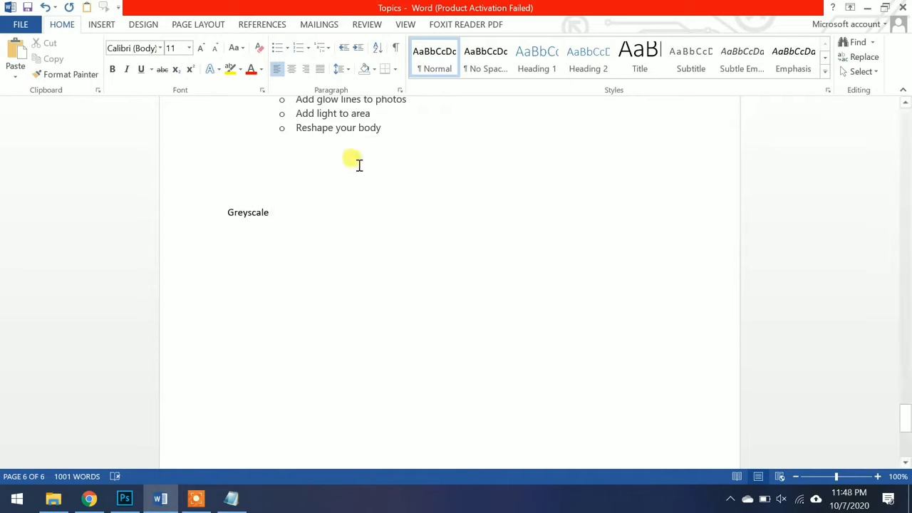
Enlarge the Greyscale line to 19 pt
left_click_drag(223, 208, 264, 306)
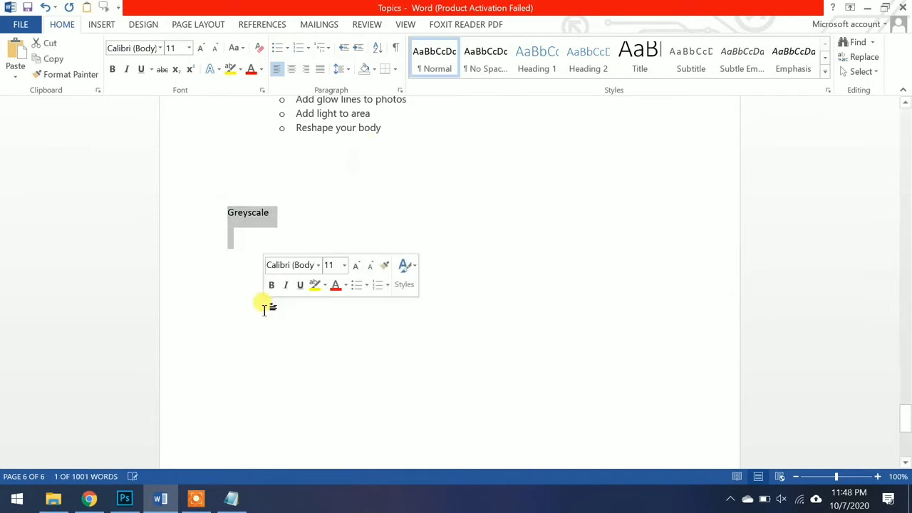
key("ctrl+bracketright")
key("ctrl+bracketright")
key("ctrl+bracketright")
key("ctrl+bracketright")
key("ctrl+bracketright")
key("ctrl+bracketright")
key("ctrl+bracketright")
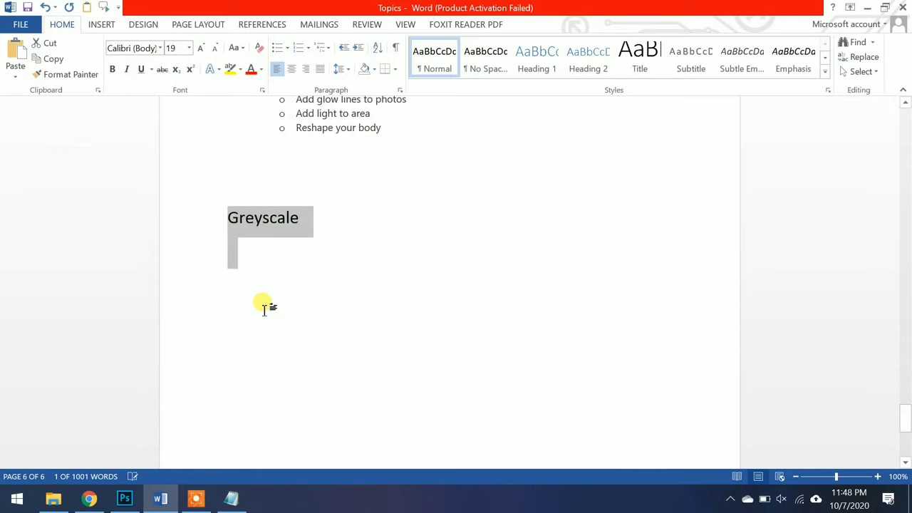
key("ctrl+bracketright")
left_click(263, 308)
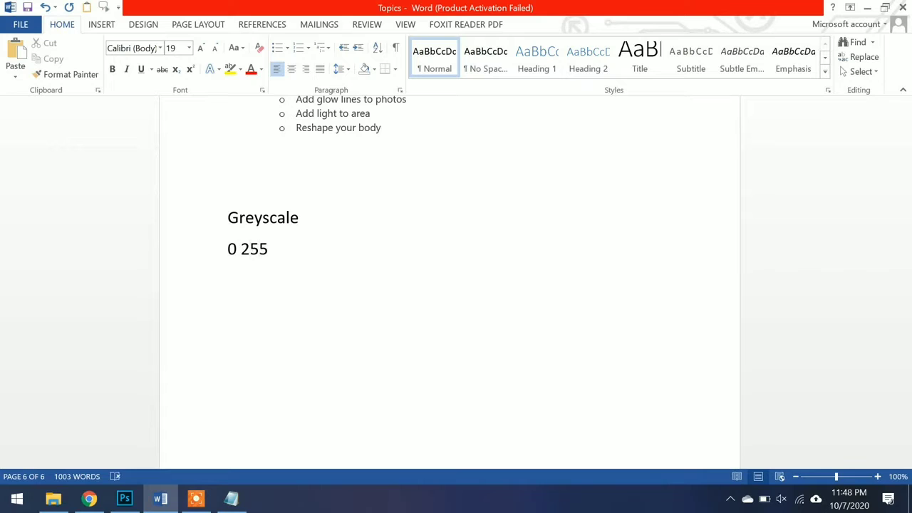
Add the notes '0 Black 255 White' and '100' below Greyscale, then return to Photoshop
type("Black")
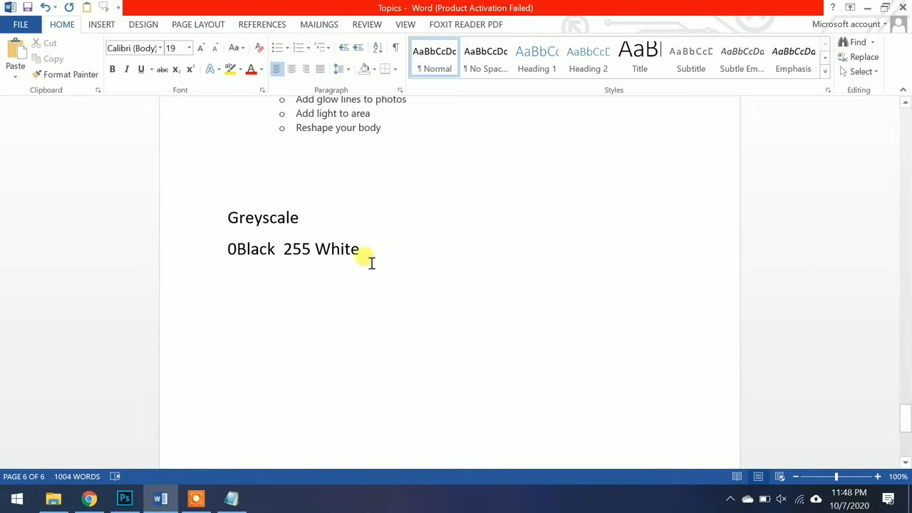
key("Return")
type("100")
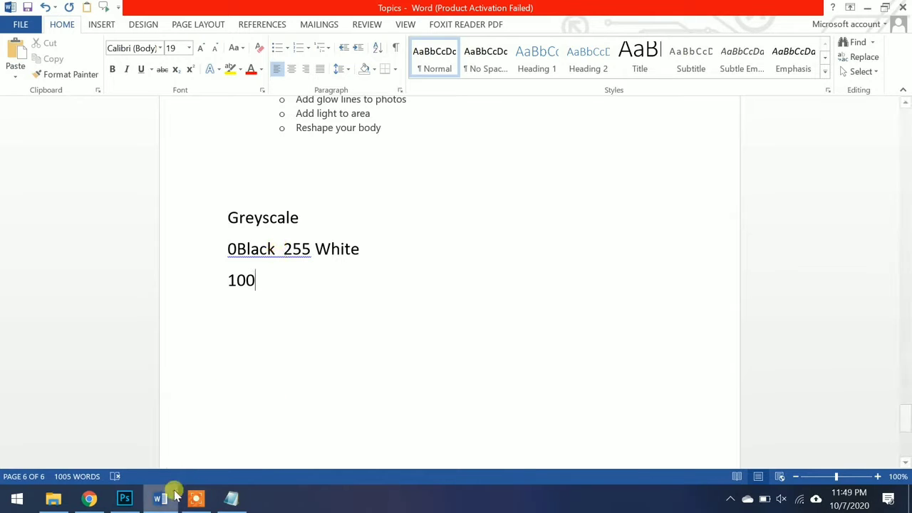
left_click(124, 500)
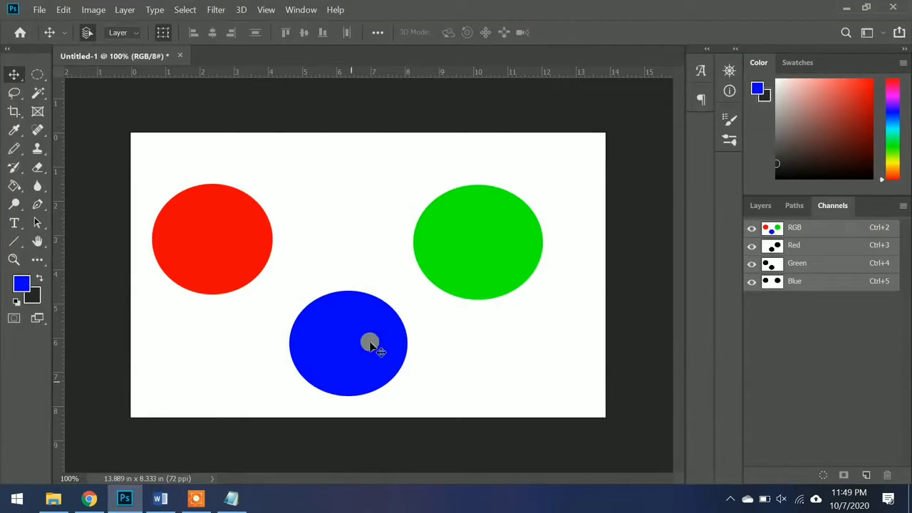
Convert the circles image to Grayscale, choosing Don't Flatten and discarding colour information
left_click(93, 10)
mouse_move(102, 24)
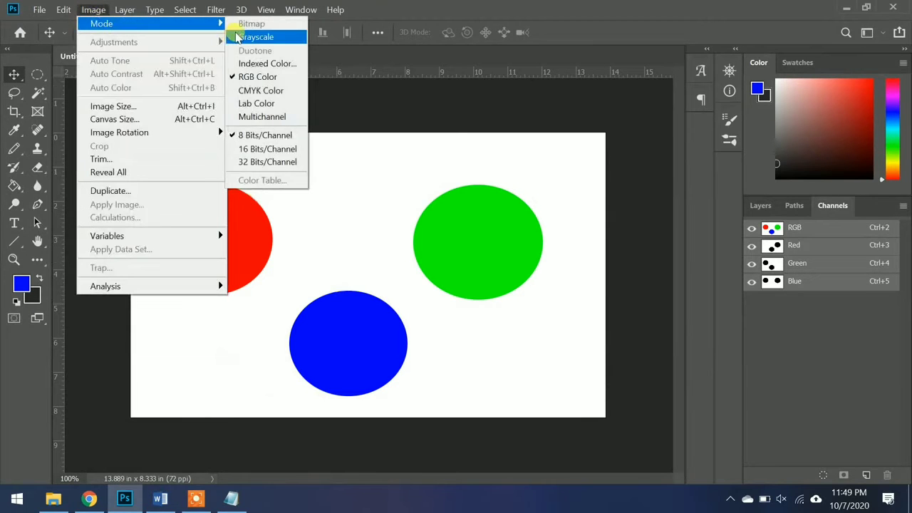
left_click(242, 37)
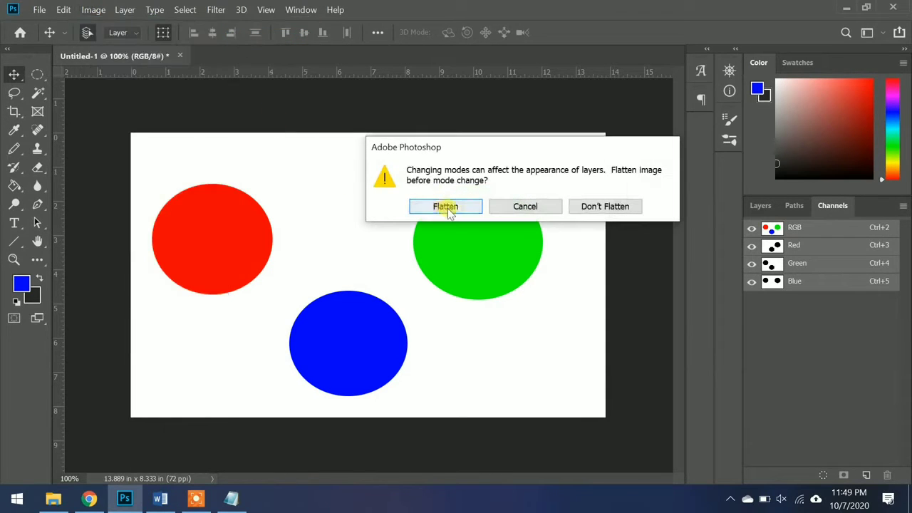
left_click(604, 207)
left_click(436, 228)
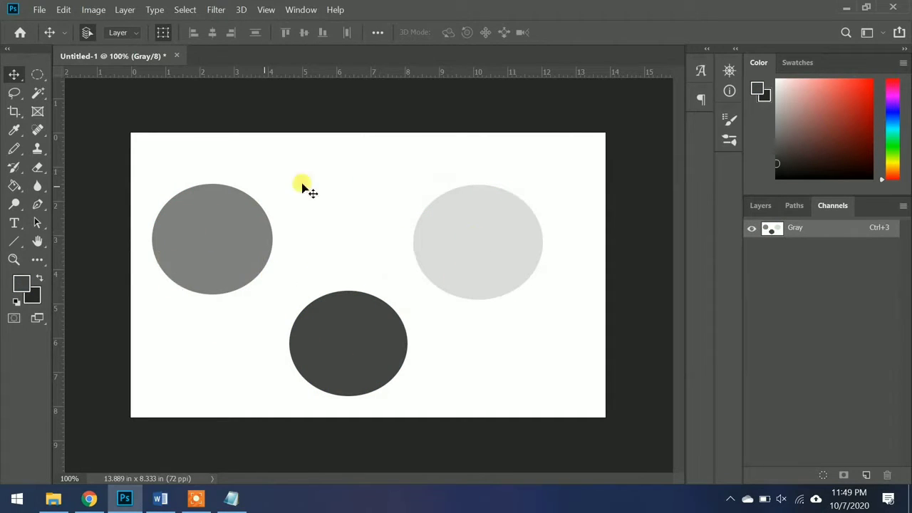
Check the foreground colour in the Color Picker twice, cancelling without changes
left_click(758, 90)
left_click(760, 94)
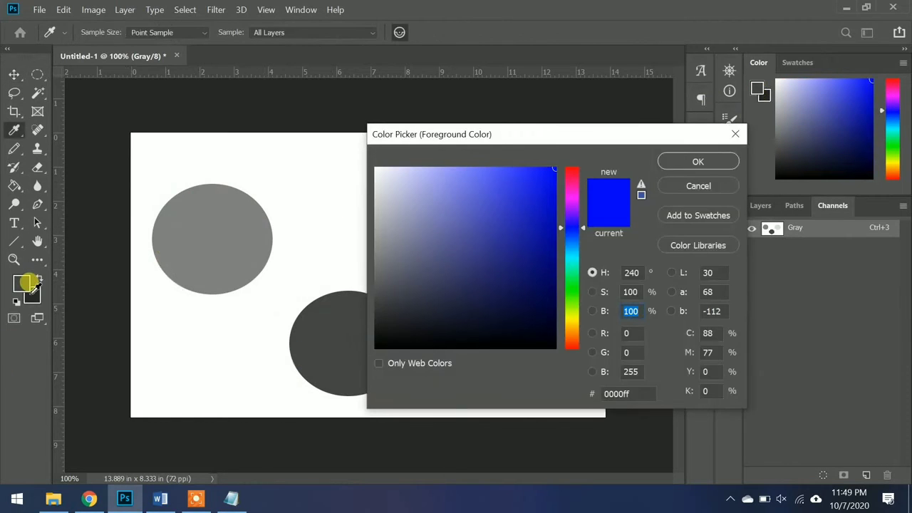
left_click(690, 189)
left_click(21, 285)
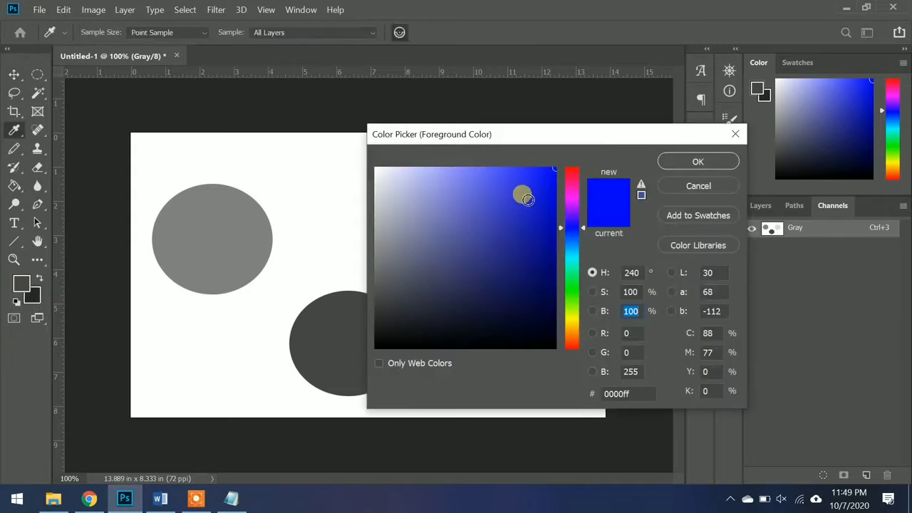
left_click(704, 190)
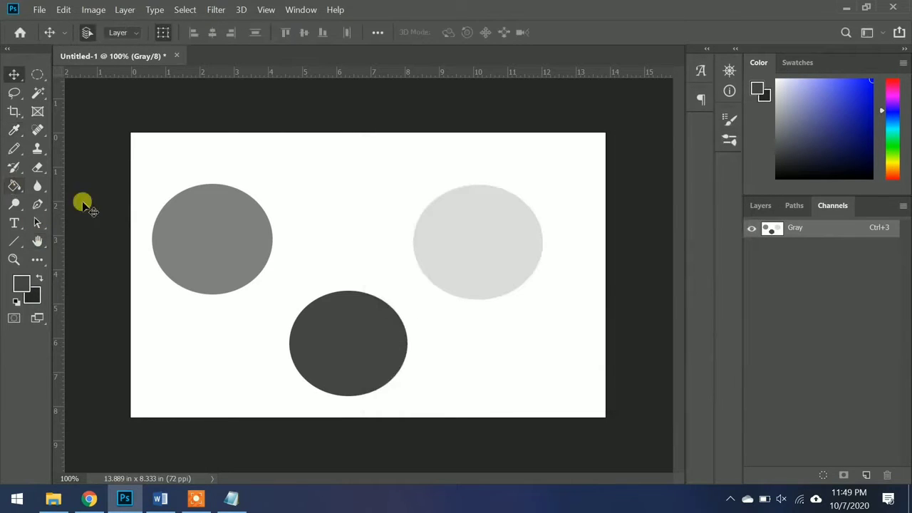
Select the Paint Bucket, dismiss the no-layer-selected error, and show the Layers panel
left_click(13, 187)
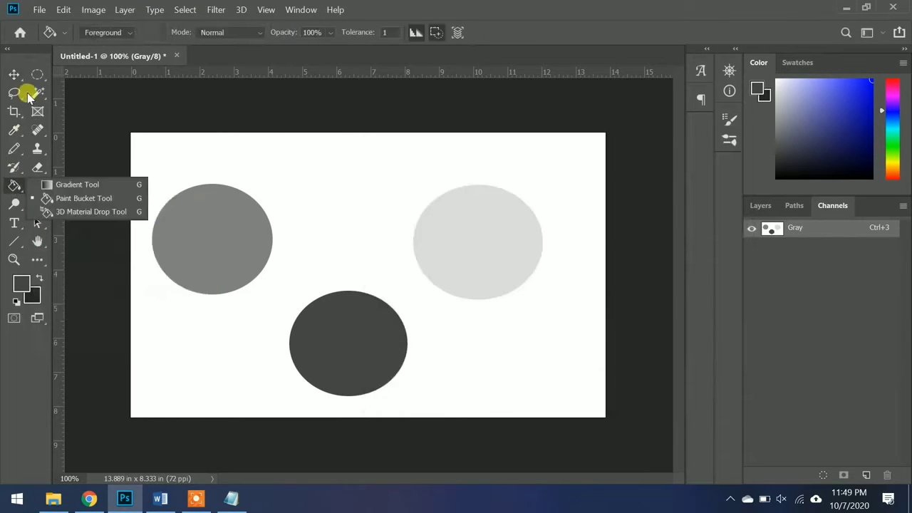
left_click(187, 238)
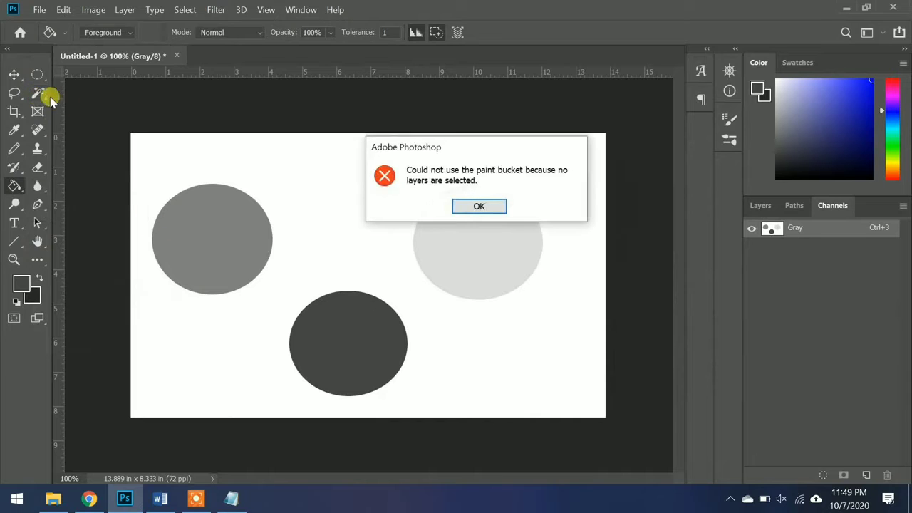
left_click(480, 205)
left_click(759, 205)
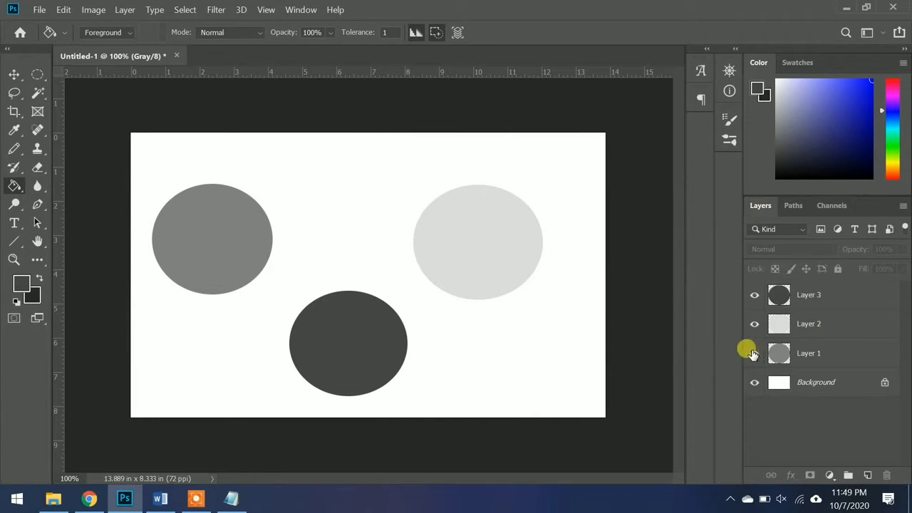
Select Layer 3, holding the dark circle, and try a Paint Bucket fill
left_click(776, 324)
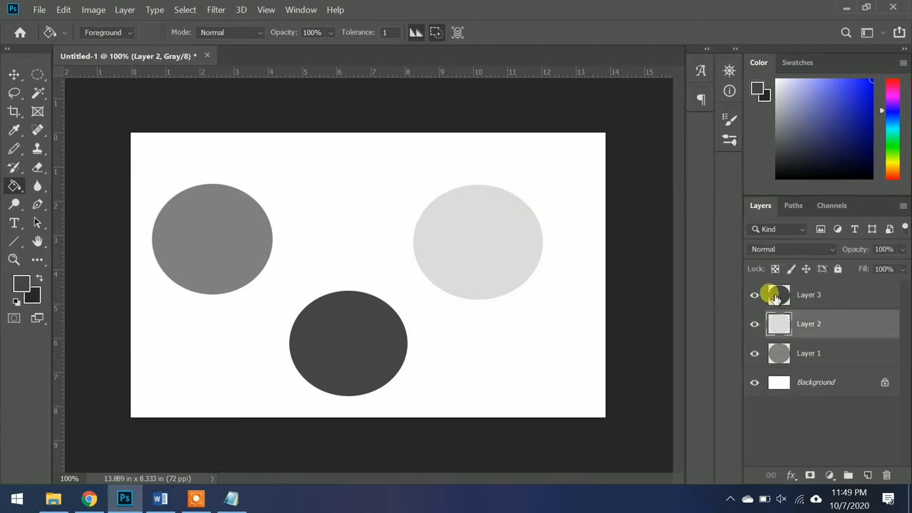
left_click(777, 295)
left_click(346, 337)
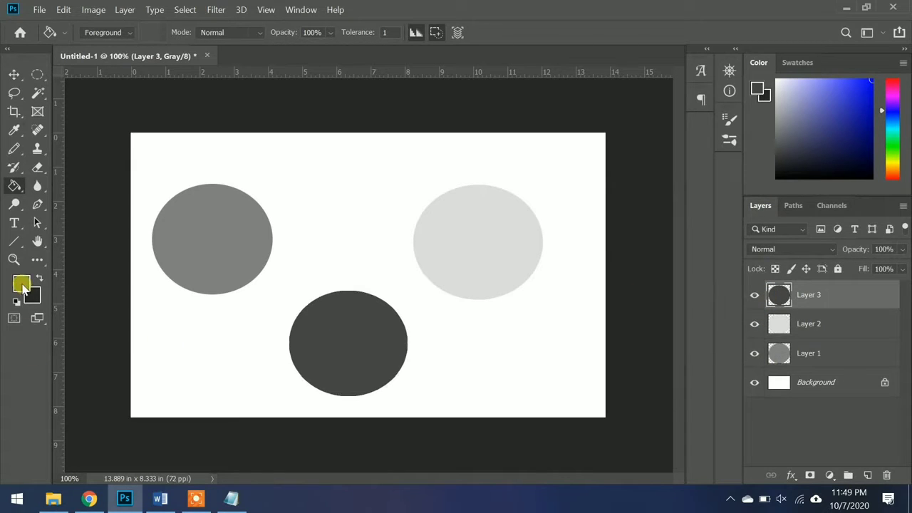
Make white the foreground colour, fill the bottom circle, then undo the fill
left_click(21, 285)
left_click_drag(456, 243, 368, 164)
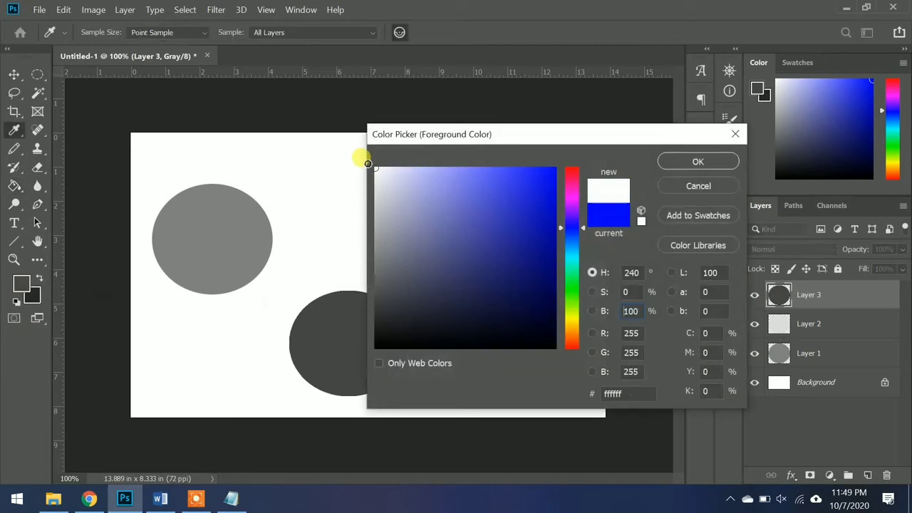
left_click(681, 161)
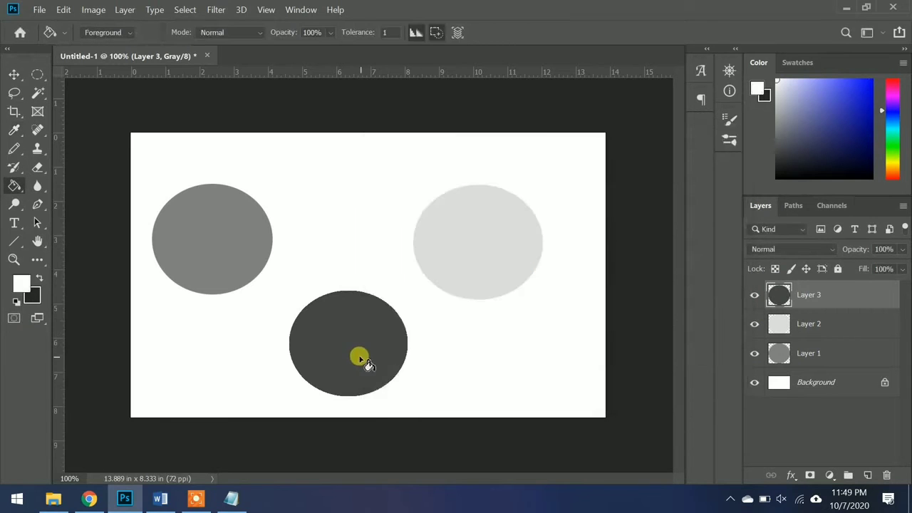
left_click(338, 344)
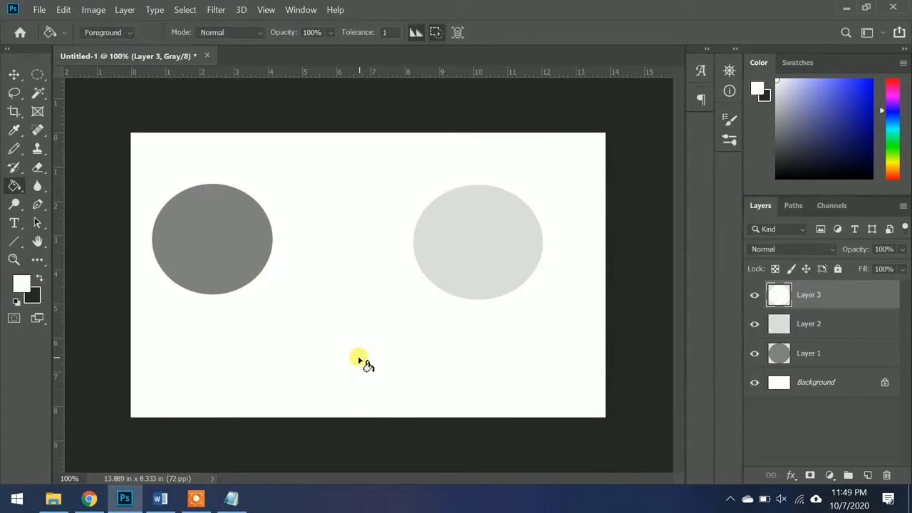
key("ctrl+z")
Try a bright blue as the foreground colour in the Color Picker
left_click(20, 282)
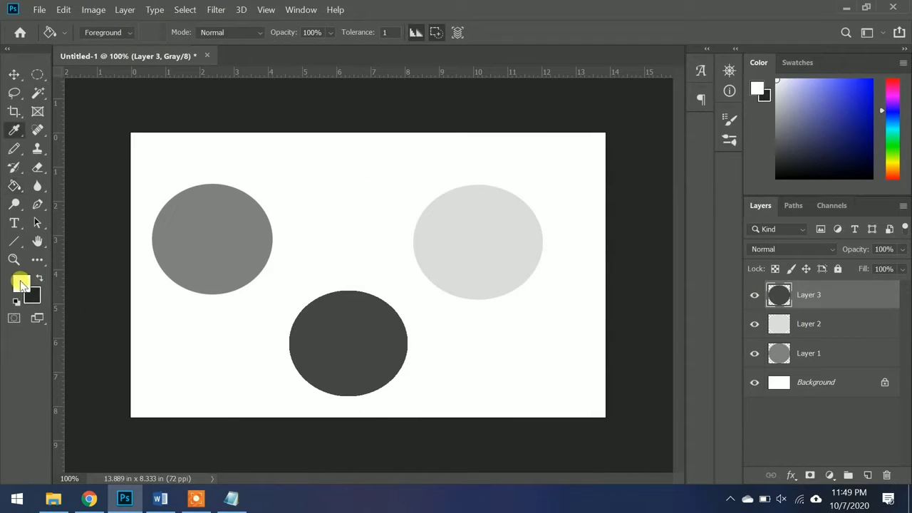
left_click_drag(382, 319, 369, 218)
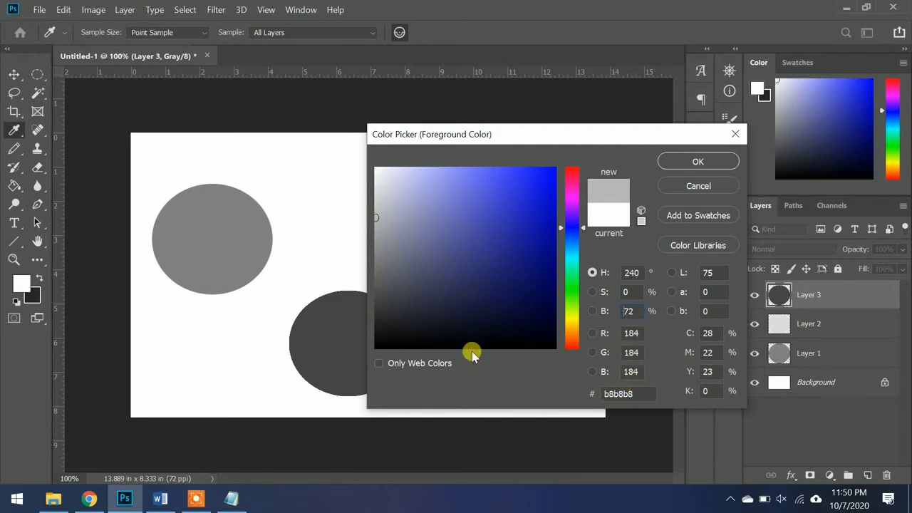
left_click_drag(375, 217, 514, 184)
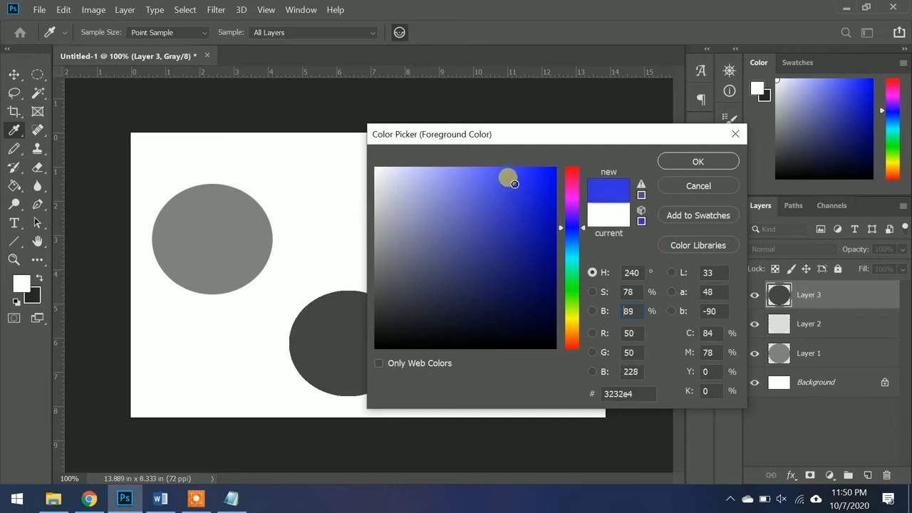
left_click(674, 161)
key("g")
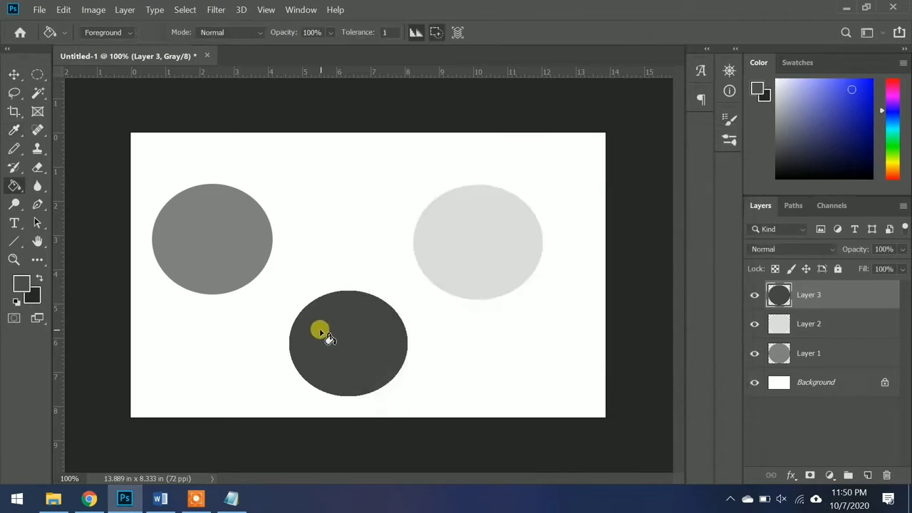
Set the foreground to light grey #dbdbdb and fill the bottom circle with it
left_click(20, 285)
left_click_drag(388, 224, 372, 191)
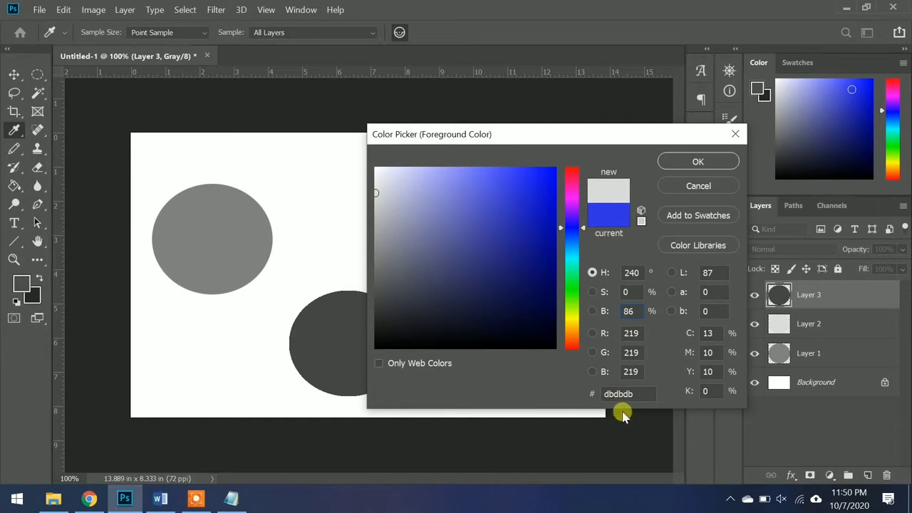
left_click(684, 161)
key("g")
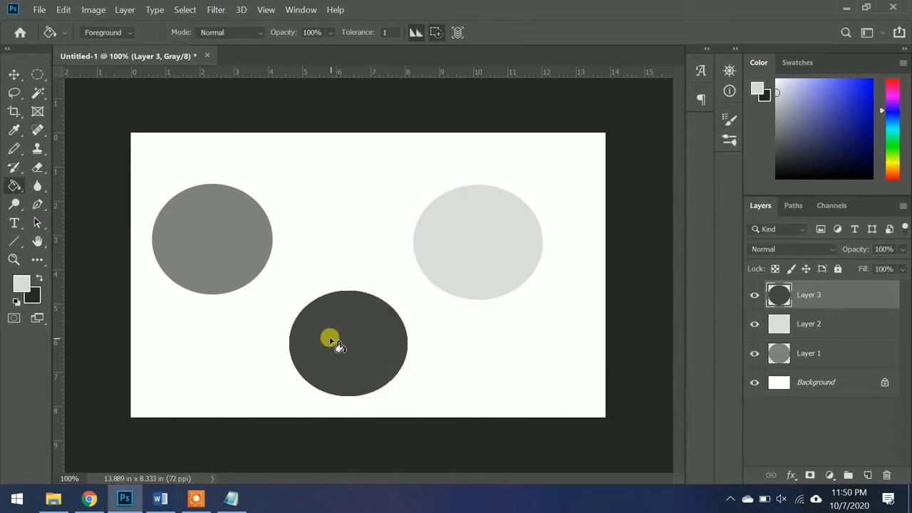
left_click(324, 334)
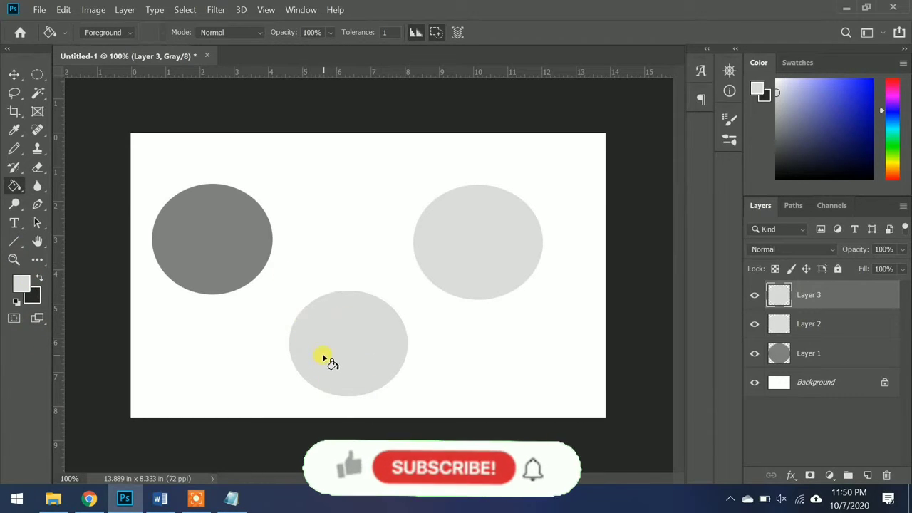
left_click(300, 10)
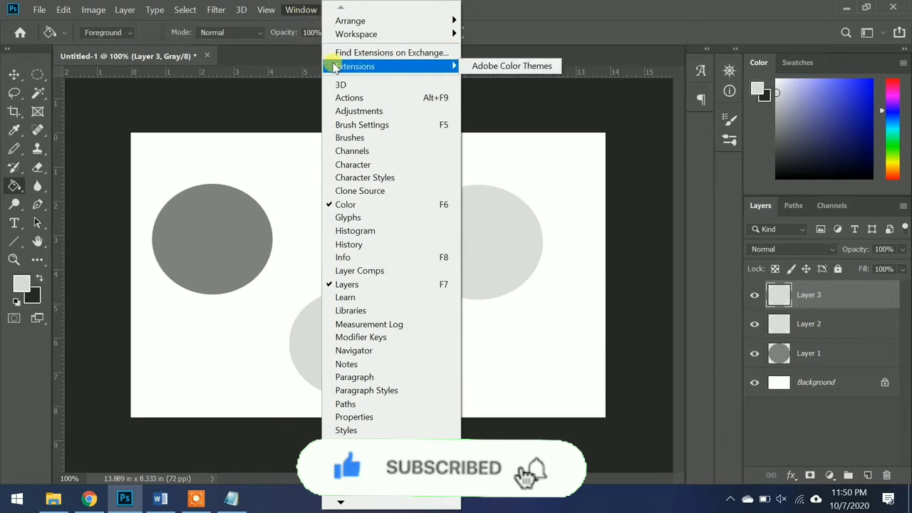
Show the Info panel and eyedrop the bottom circle to read its grey, RGB 219
left_click(349, 257)
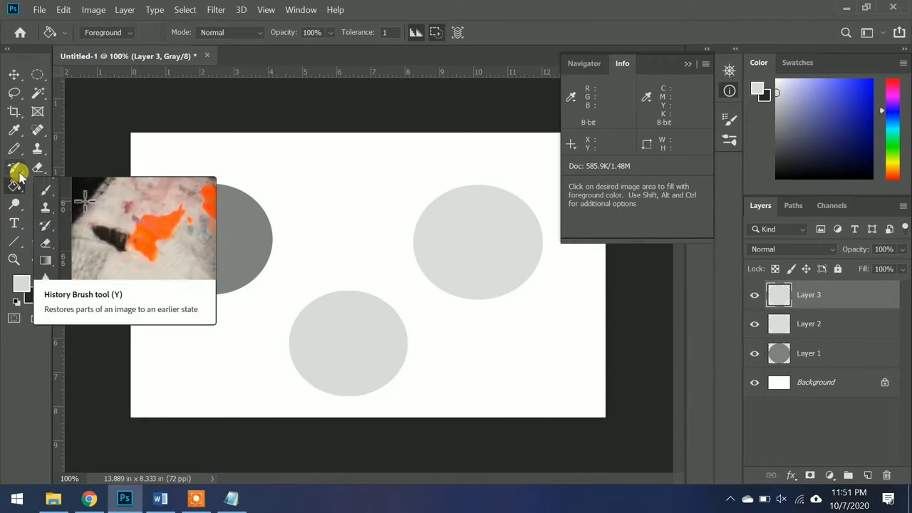
left_click(14, 133)
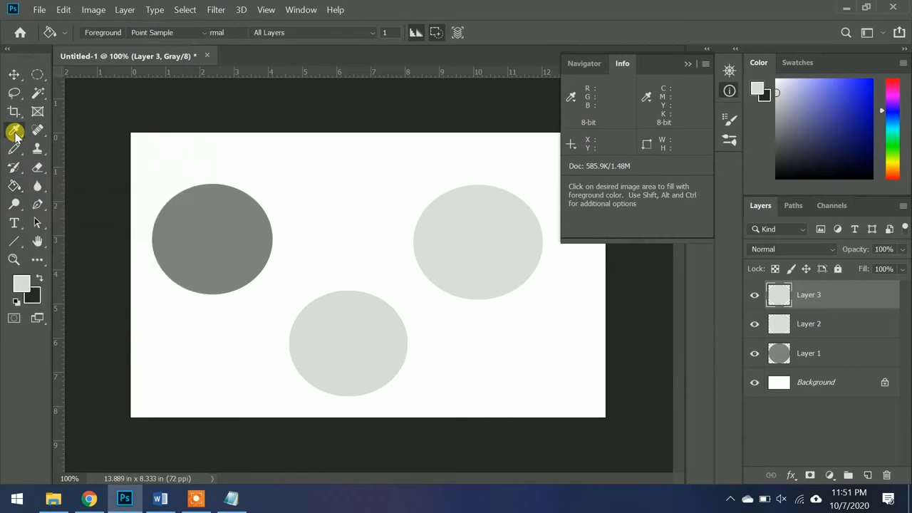
left_click(313, 332)
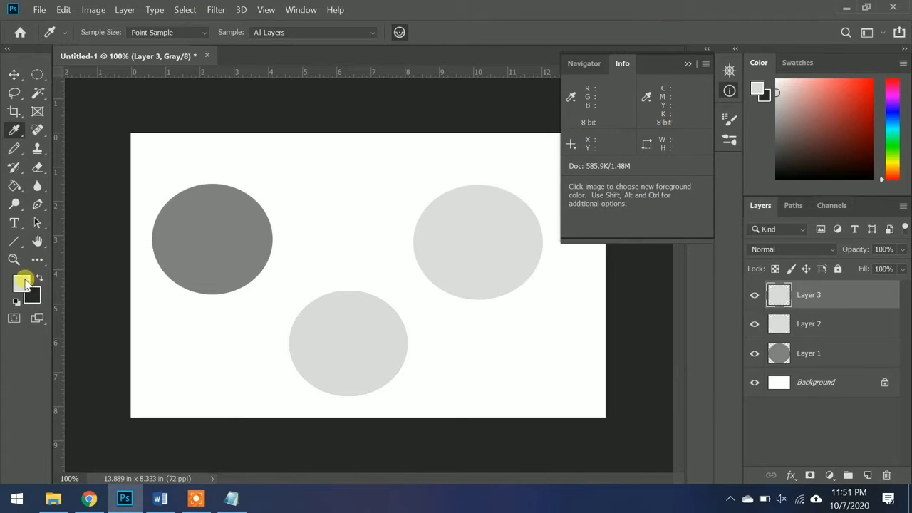
Inspect the light grey's hue, green and blue values in the Color Picker
left_click(23, 283)
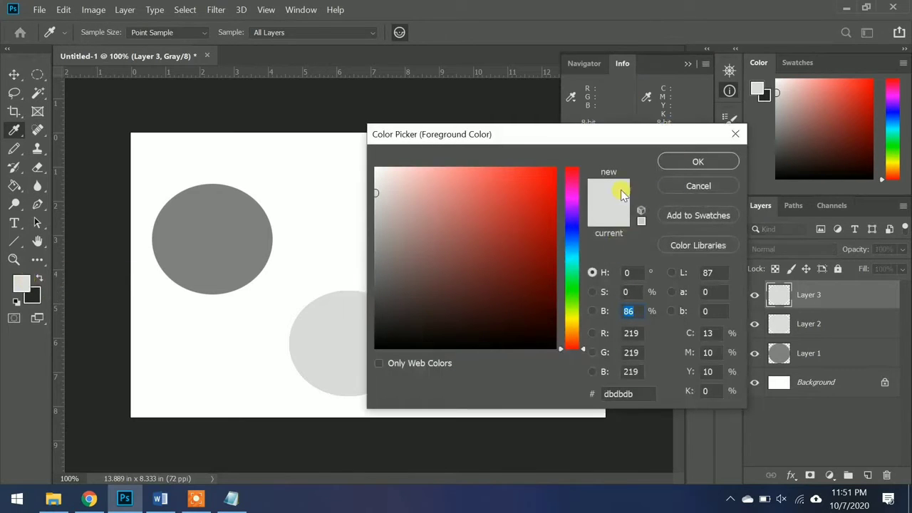
left_click(632, 273)
left_click(631, 355)
left_click(630, 372)
left_click(699, 185)
Sample the left circle's grey (RGB 129, #818181) as the foreground colour
left_click(212, 215)
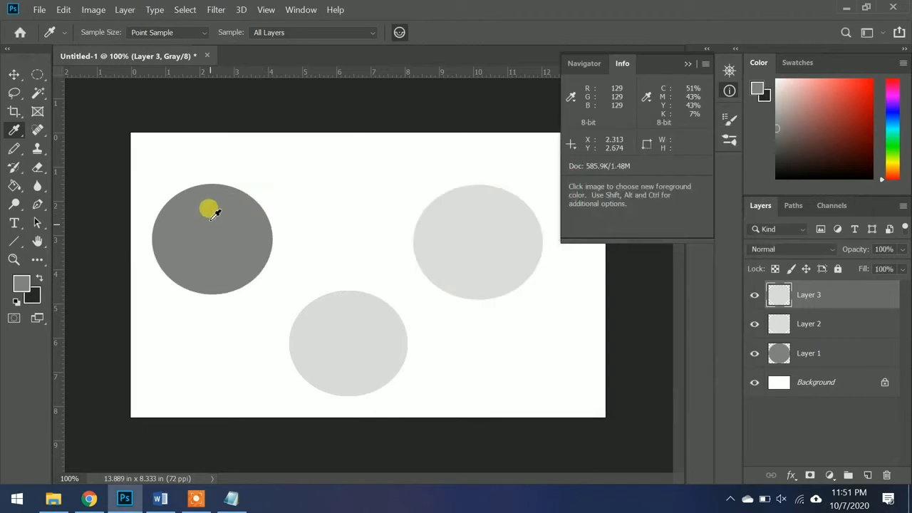
left_click(21, 283)
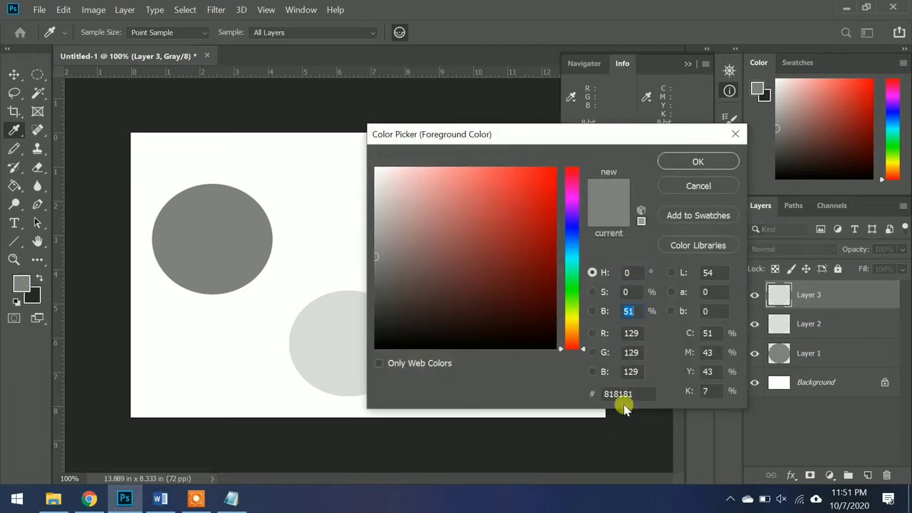
left_click(688, 188)
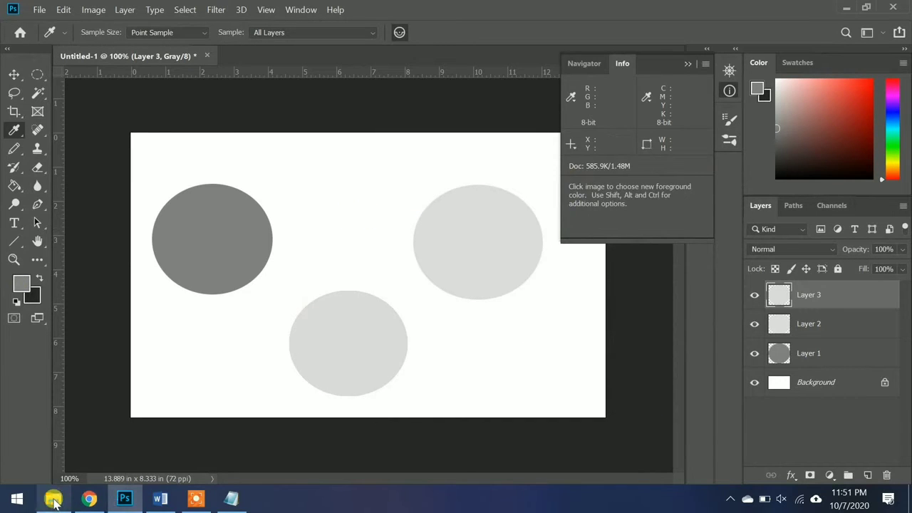
left_click(53, 499)
Drag the office photo JPG from Downloads onto Photoshop to open it as a new document
mouse_move(58, 242)
left_click(52, 260)
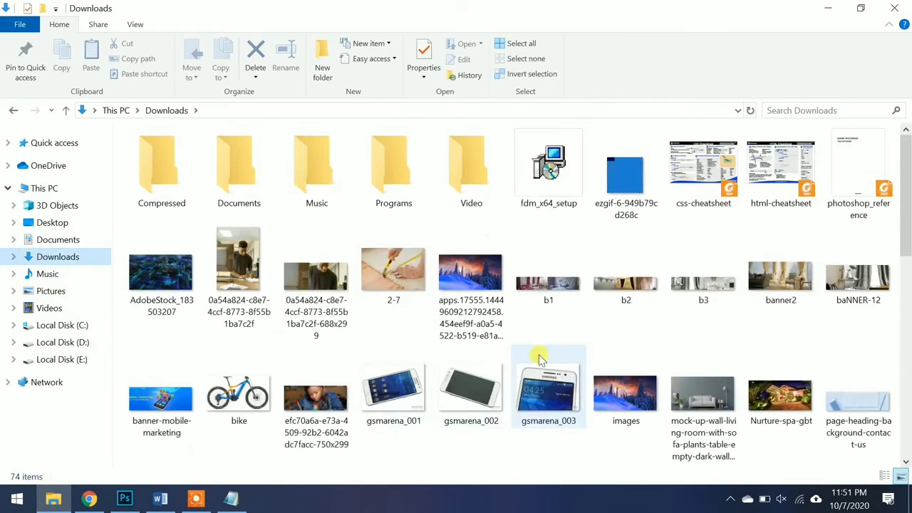
left_click(224, 251)
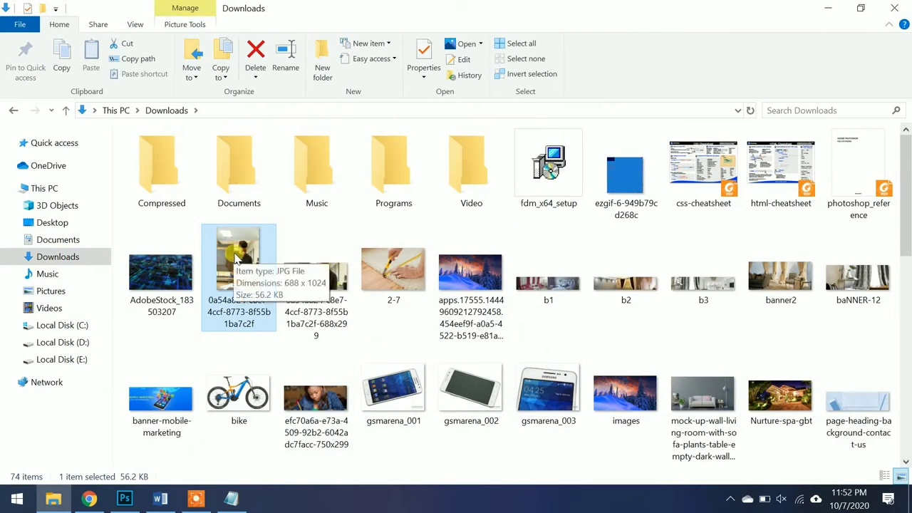
mouse_move(237, 257)
left_mouse_down()
mouse_move(126, 493)
mouse_move(298, 45)
mouse_move(285, 46)
left_mouse_up()
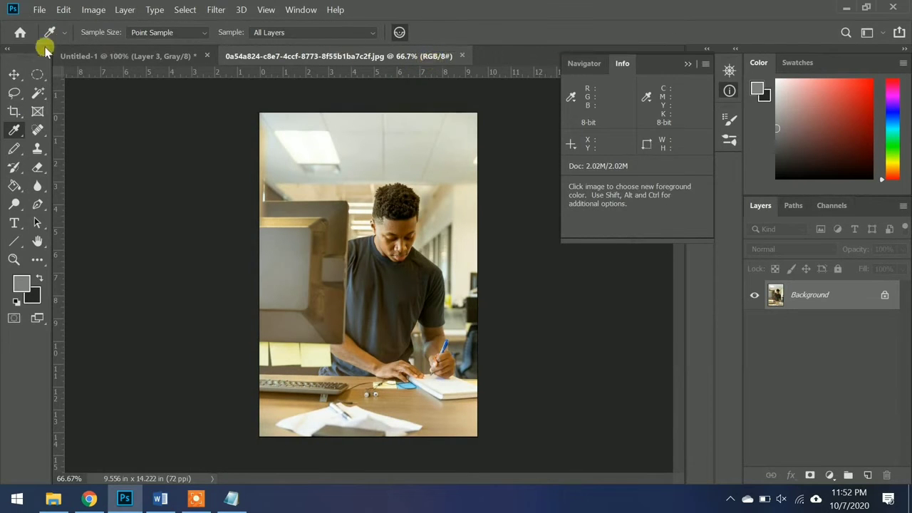
left_click(93, 12)
mouse_move(102, 23)
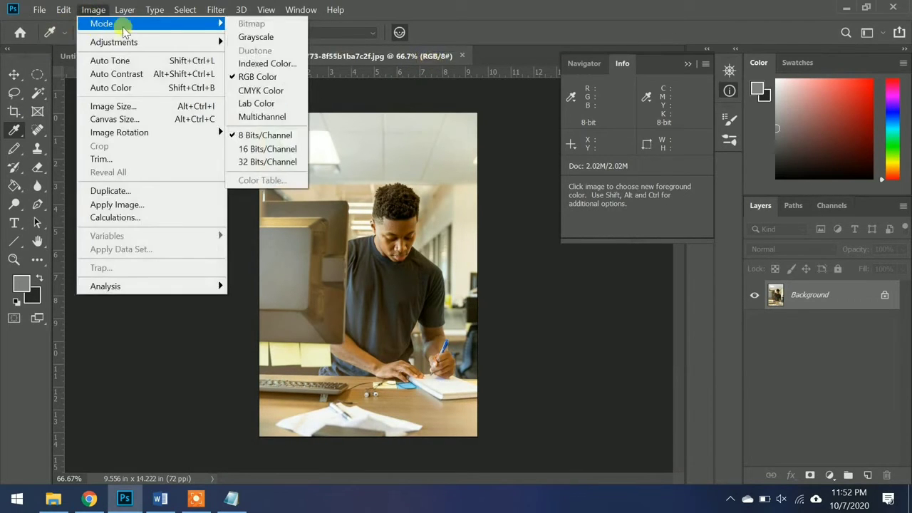
left_click(254, 37)
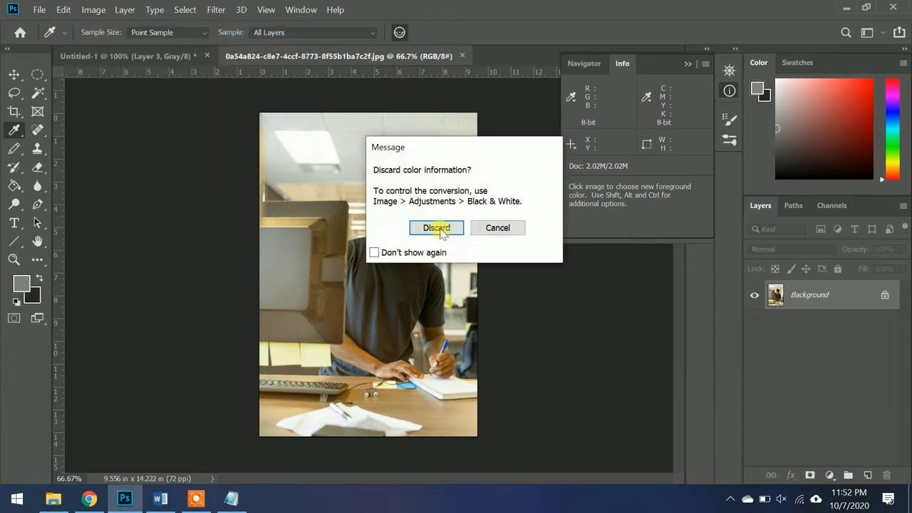
left_click(441, 231)
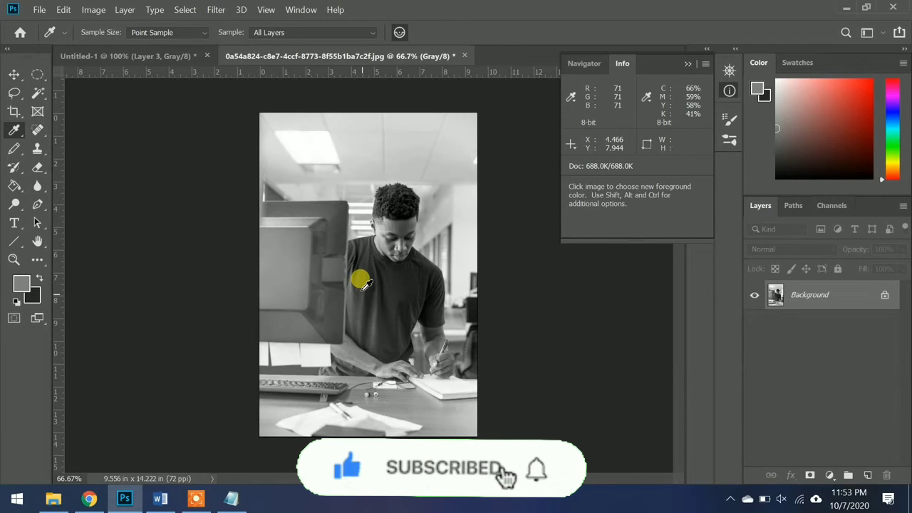
key("ctrl+z")
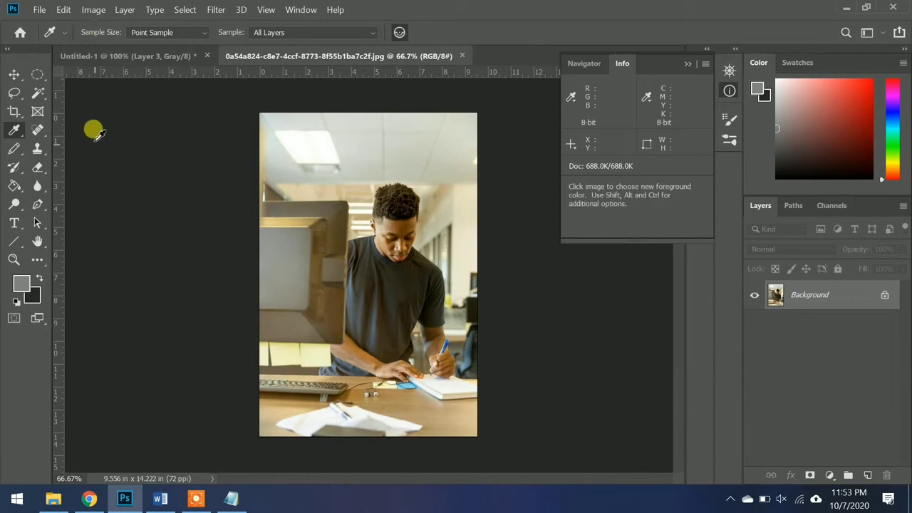
Return to the office photo and convert it to Grayscale, discarding its colour information
left_click(160, 499)
left_click(161, 500)
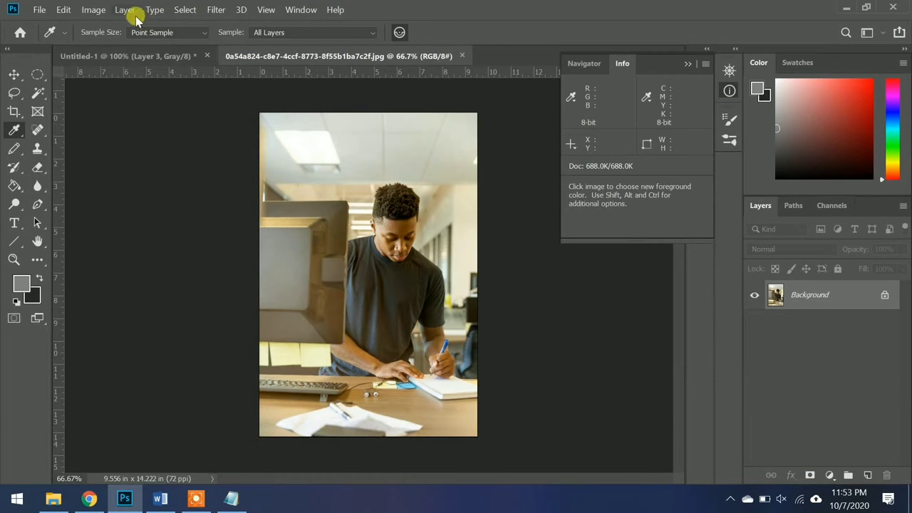
left_click(97, 14)
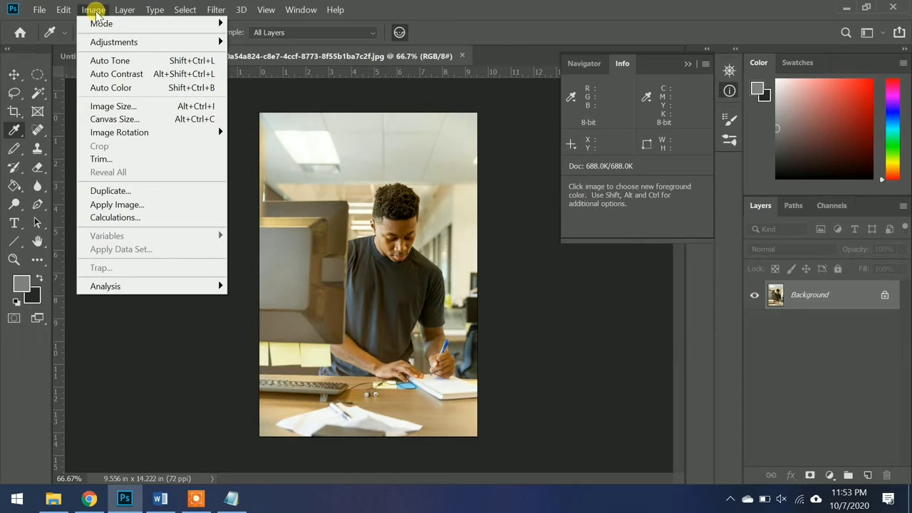
mouse_move(101, 24)
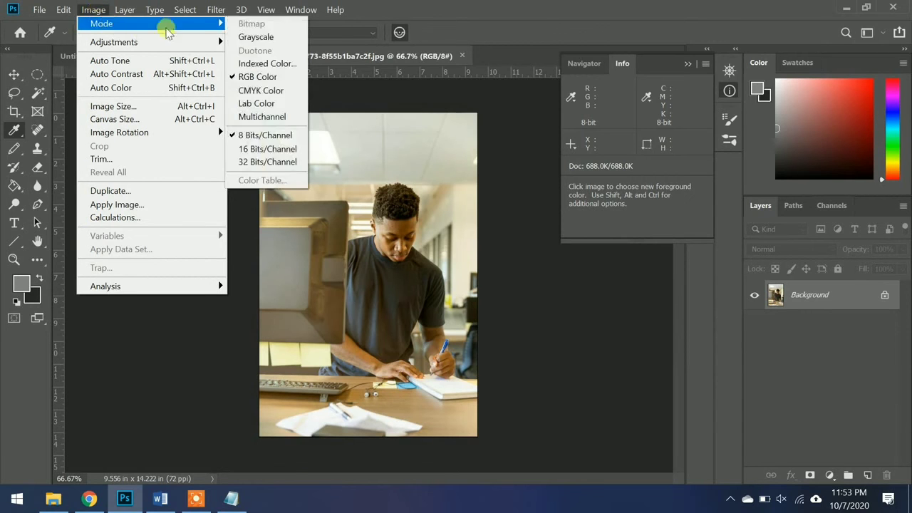
left_click(258, 36)
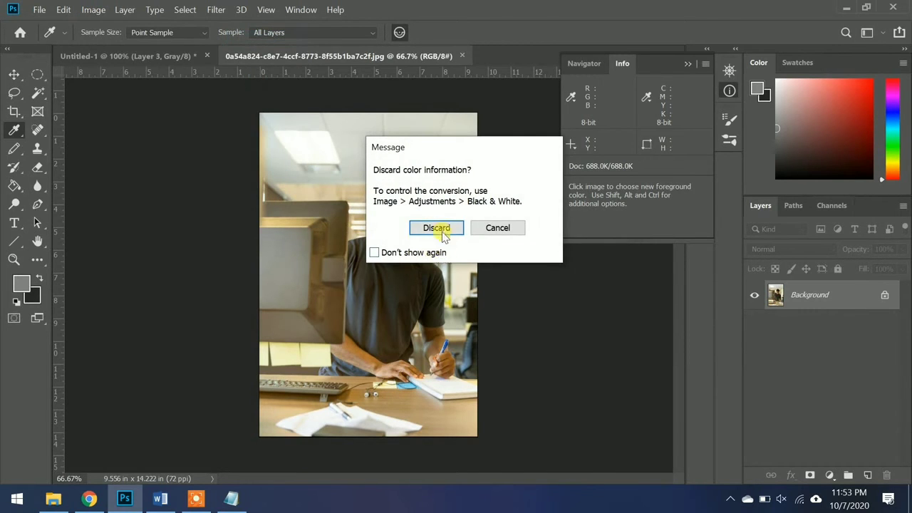
left_click(436, 228)
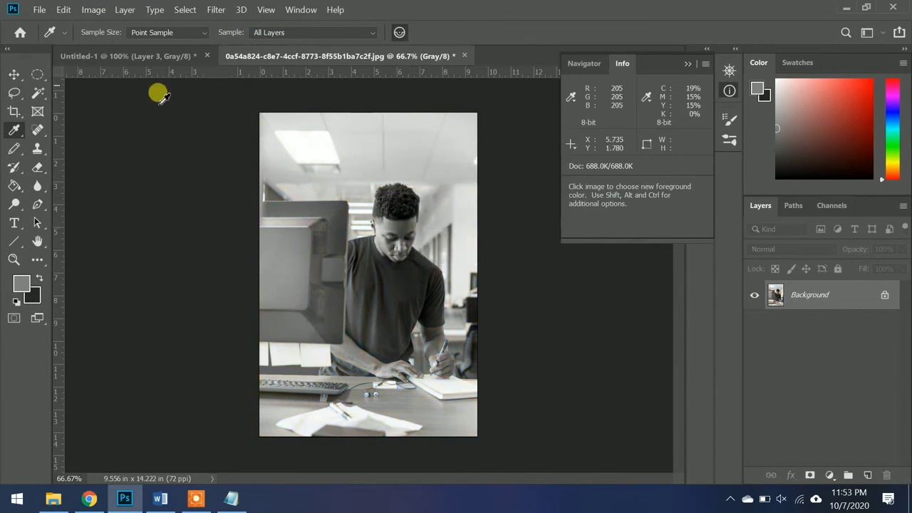
left_click(94, 9)
mouse_move(102, 24)
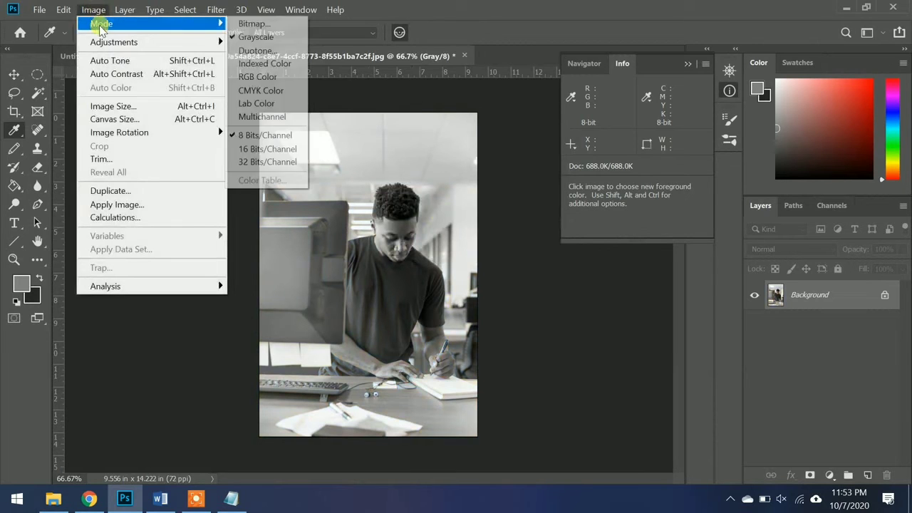
Try the Halftone Screen bitmap conversion method, then cancel its screen settings
left_click(254, 23)
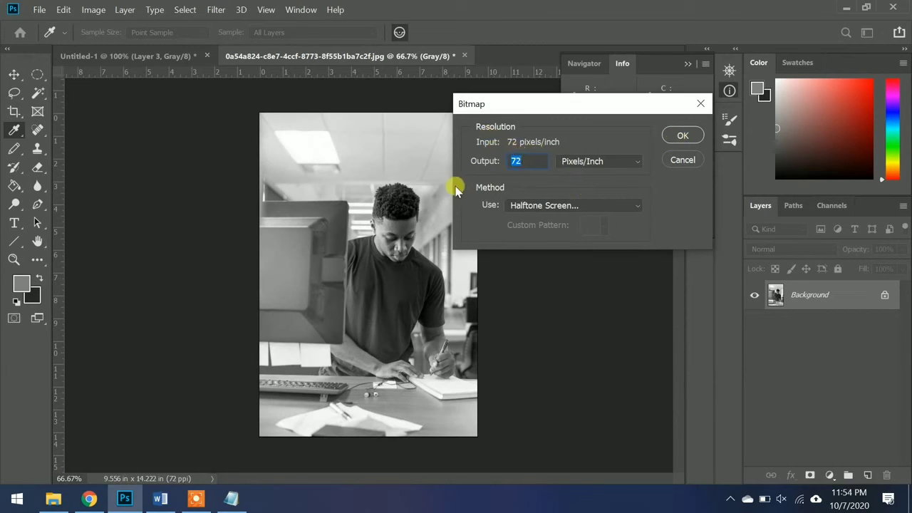
left_click(574, 206)
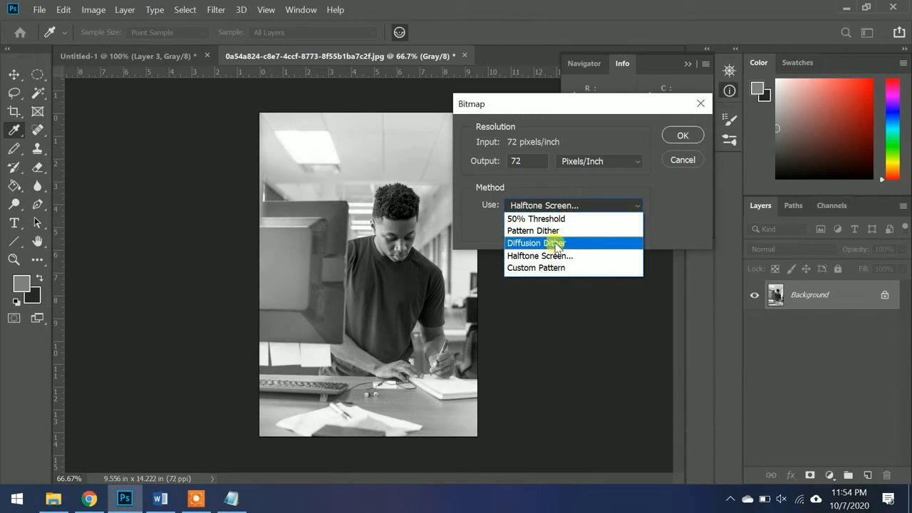
left_click(675, 141)
left_click(674, 135)
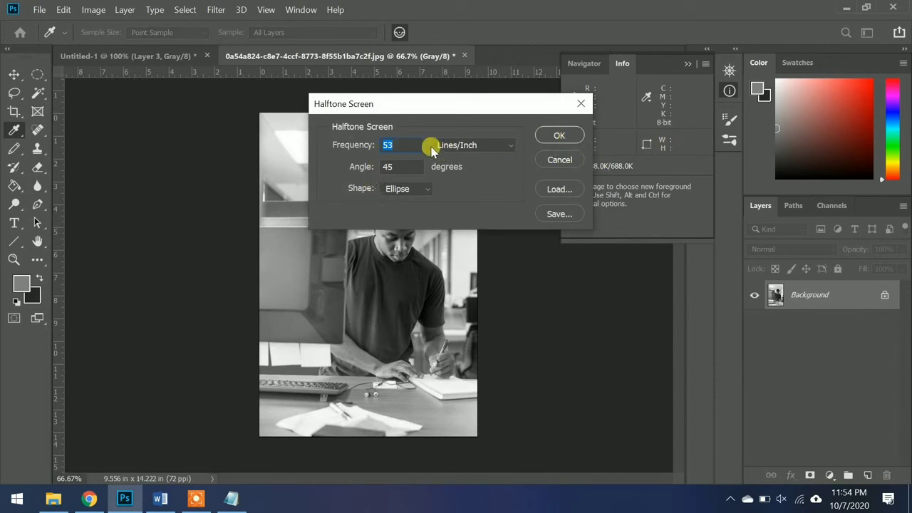
left_click(560, 159)
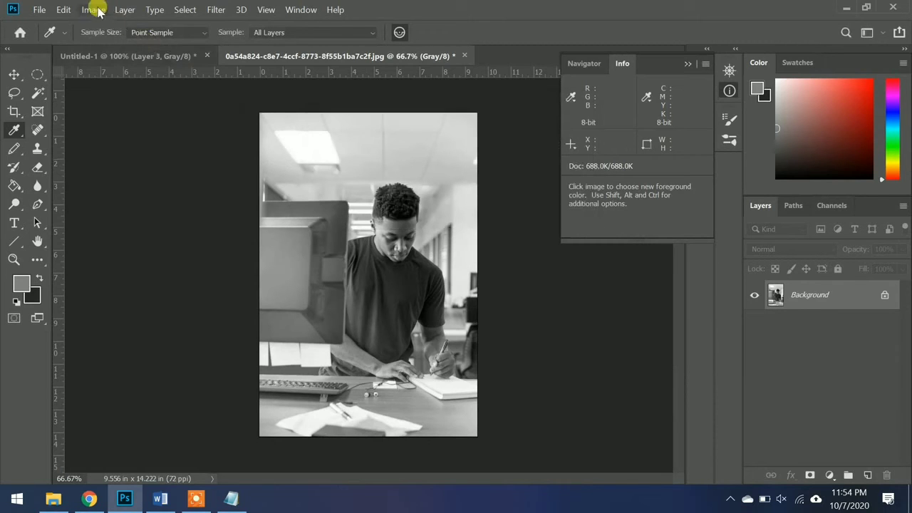
Convert the photo to Bitmap at 72 pixels/inch using Pattern Dither
left_click(97, 10)
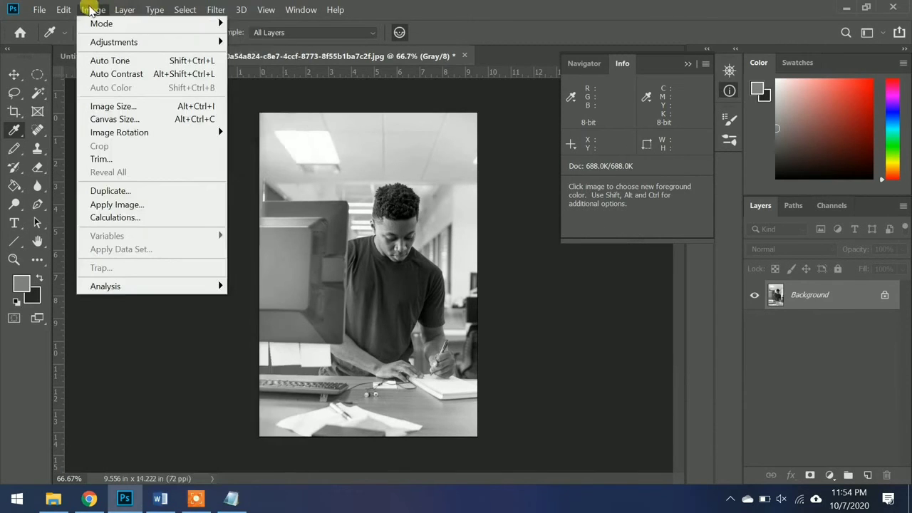
mouse_move(102, 24)
left_click(257, 24)
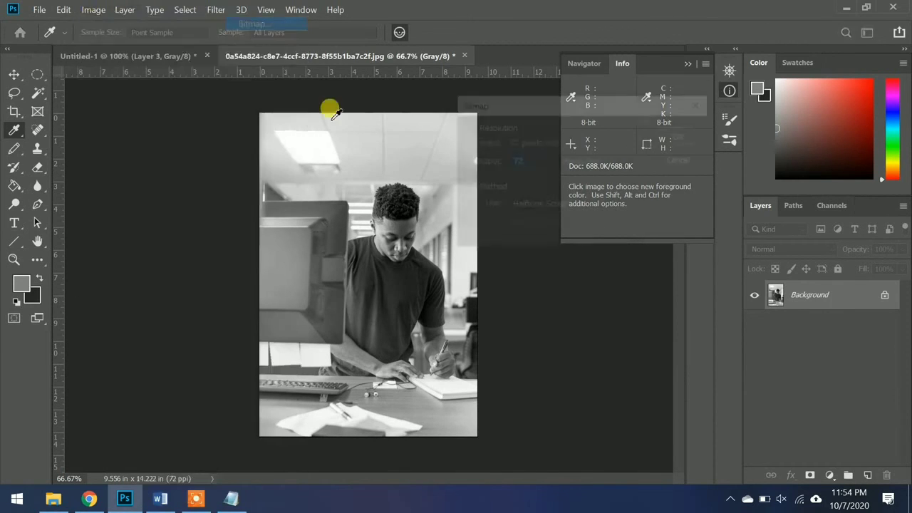
left_click(574, 207)
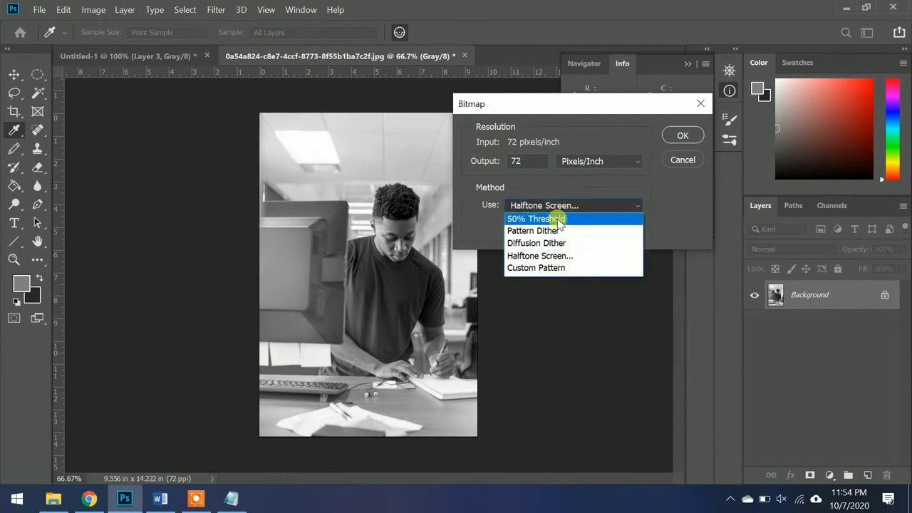
left_click(558, 221)
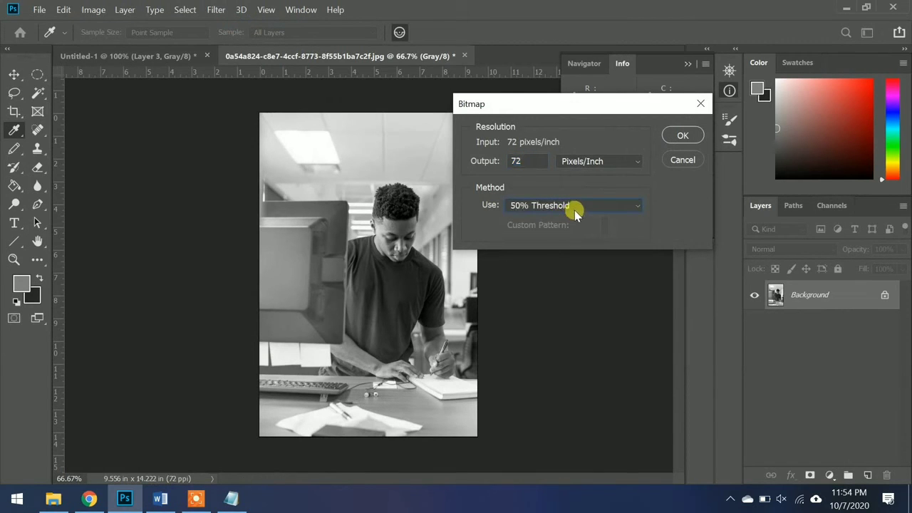
left_click(575, 207)
left_click(571, 231)
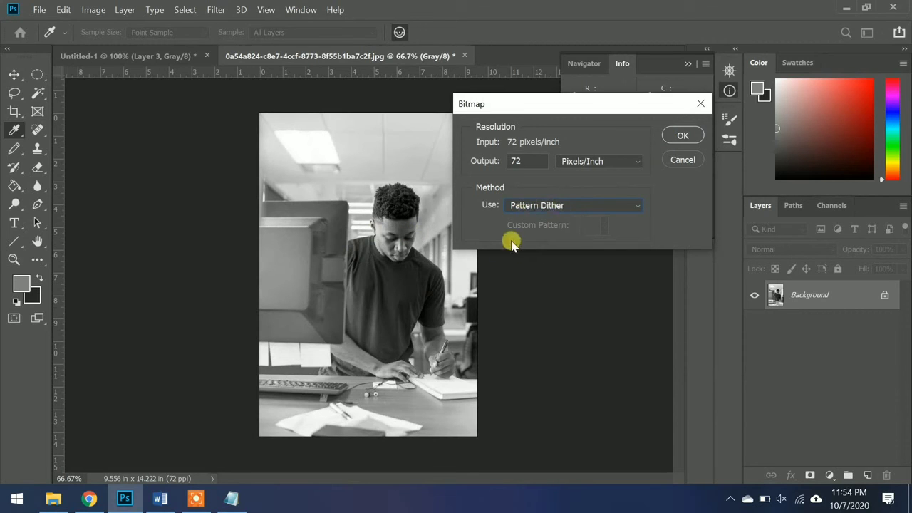
left_click(674, 135)
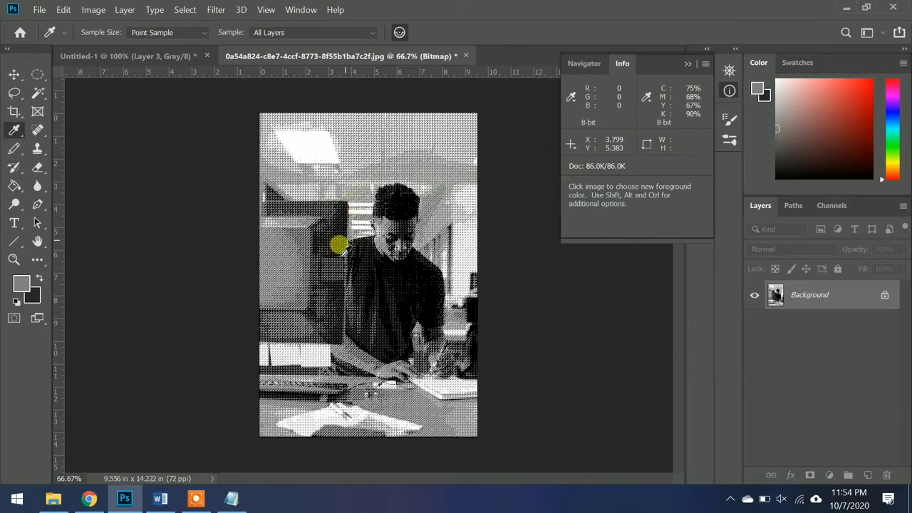
Zoom in to inspect the Pattern Dither dots, zoom back out, and undo the Bitmap conversion
key("ctrl+plus")
key("ctrl+plus")
key("ctrl+plus")
key("ctrl+plus")
key("ctrl+plus")
key("ctrl+plus")
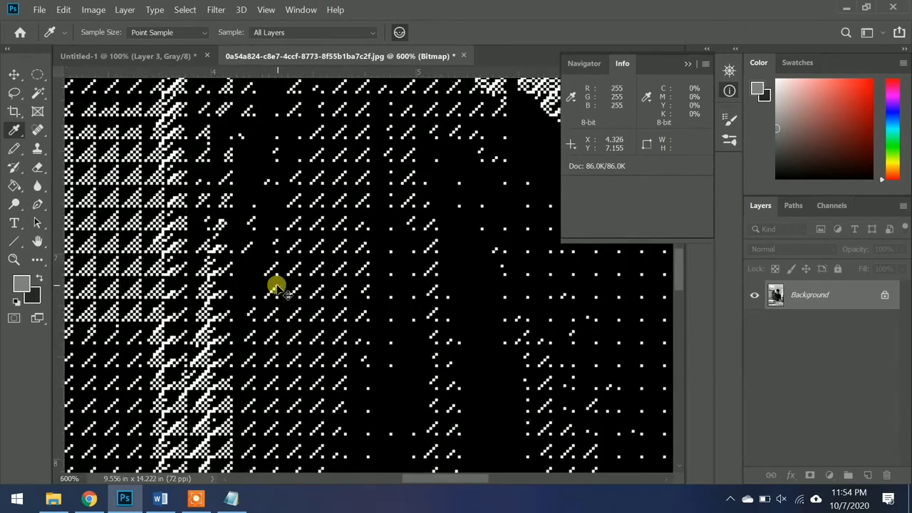
key("ctrl+plus")
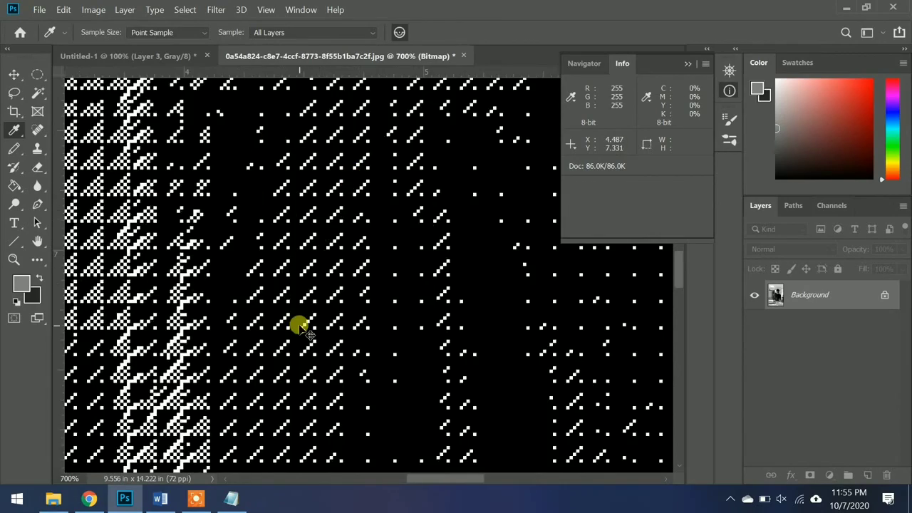
key("ctrl+minus")
key("ctrl+minus")
key("ctrl+minus")
key("ctrl+minus")
key("ctrl+minus")
key("ctrl+minus")
key("ctrl+minus")
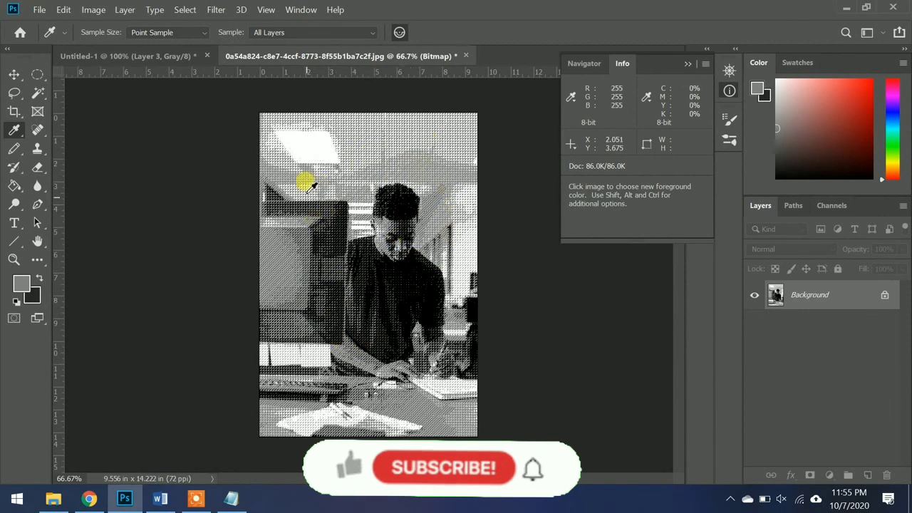
key("ctrl+z")
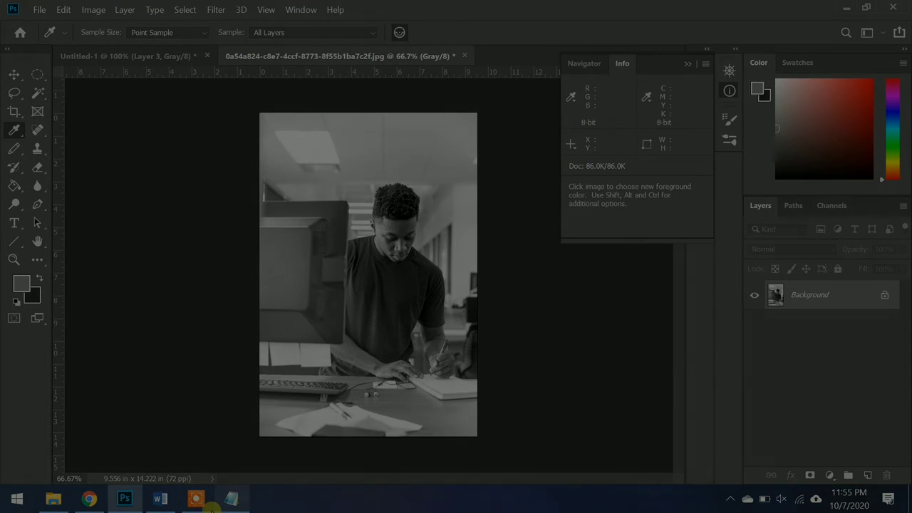
left_click(184, 503)
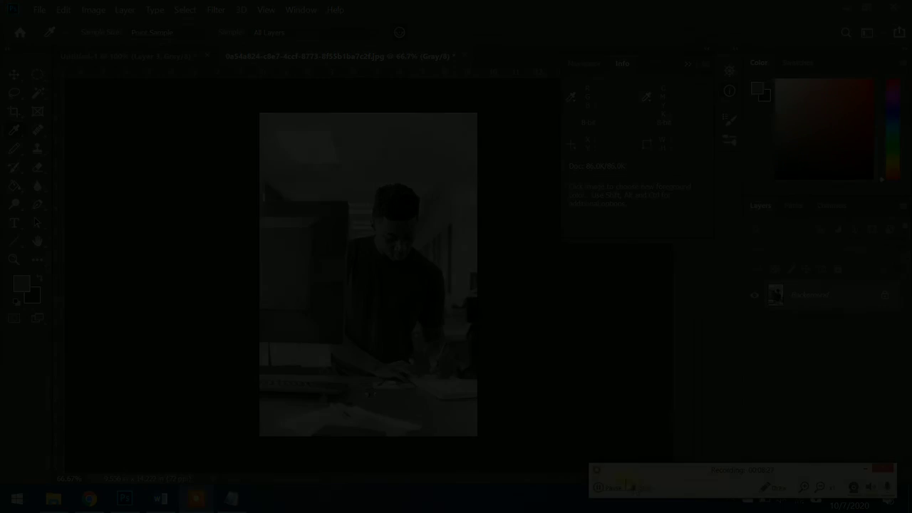